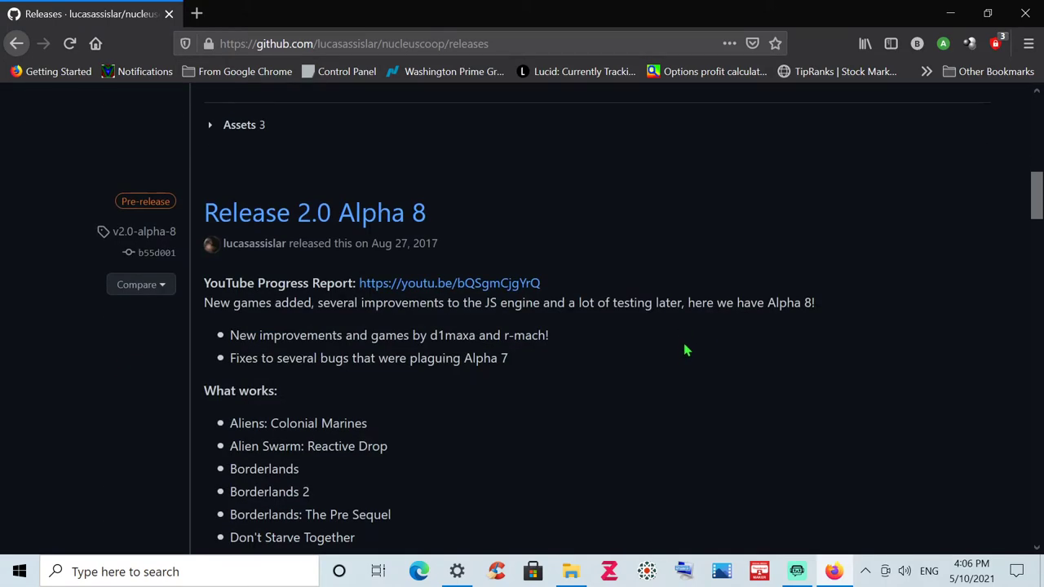
# Look over the Alpha release notes of the nucleuscoop GitHub repository and go back to the web search results
pyautogui.scroll(-6, 691, 334)
pyautogui.scroll(2, 650, 338)
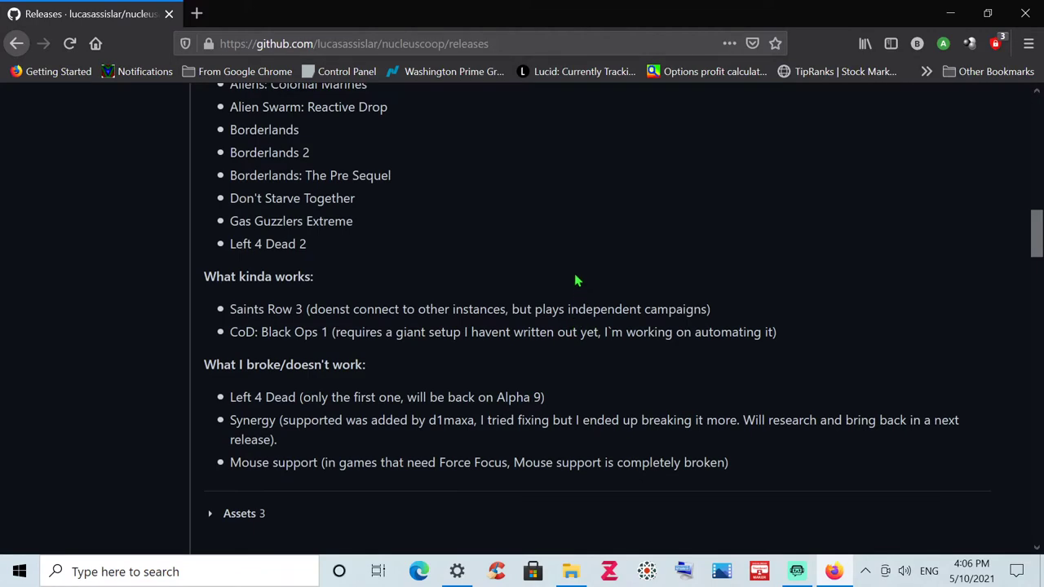
pyautogui.scroll(10, 580, 281)
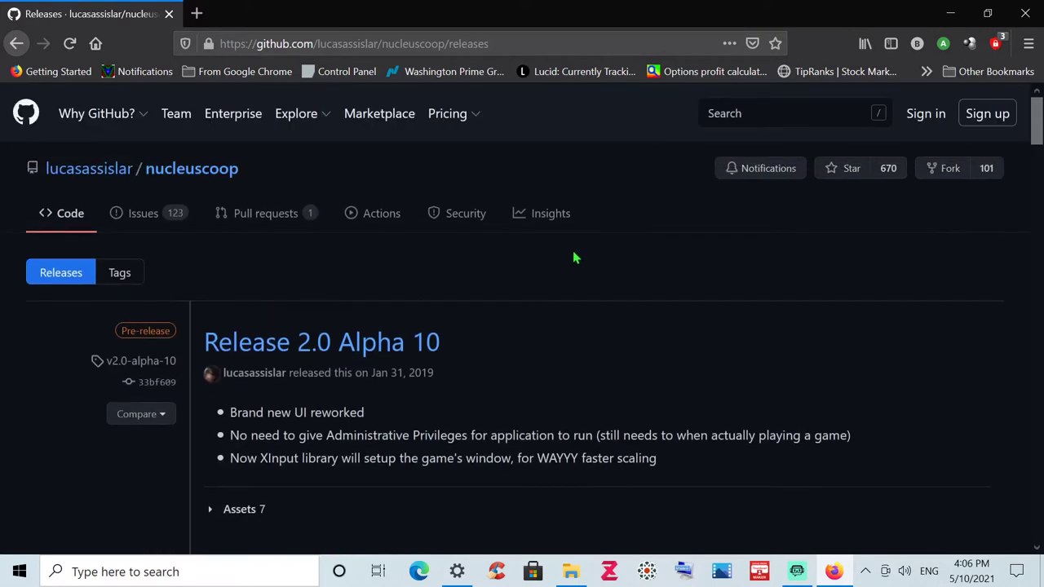
pyautogui.click(17, 43)
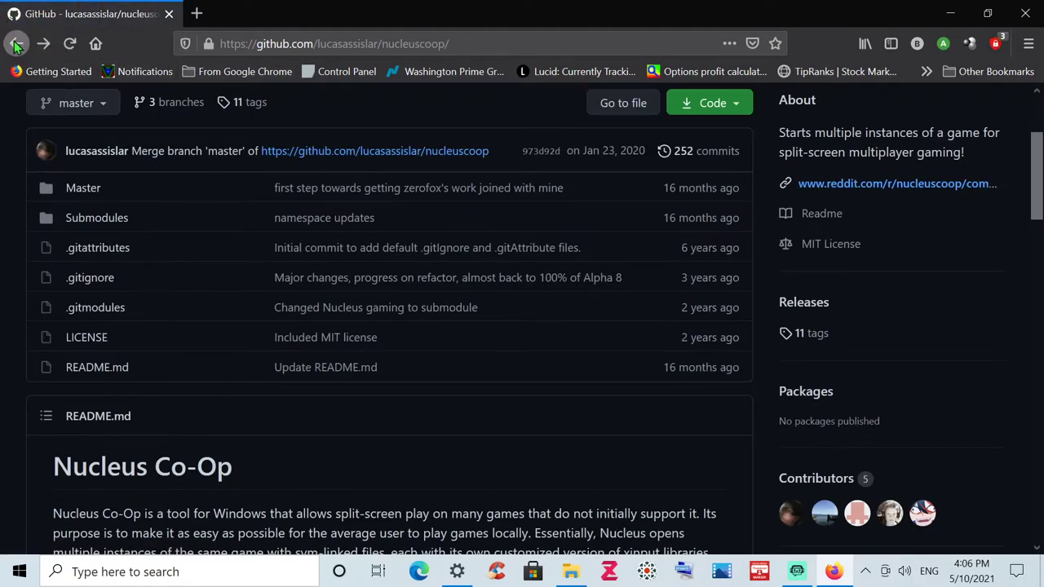
pyautogui.click(17, 43)
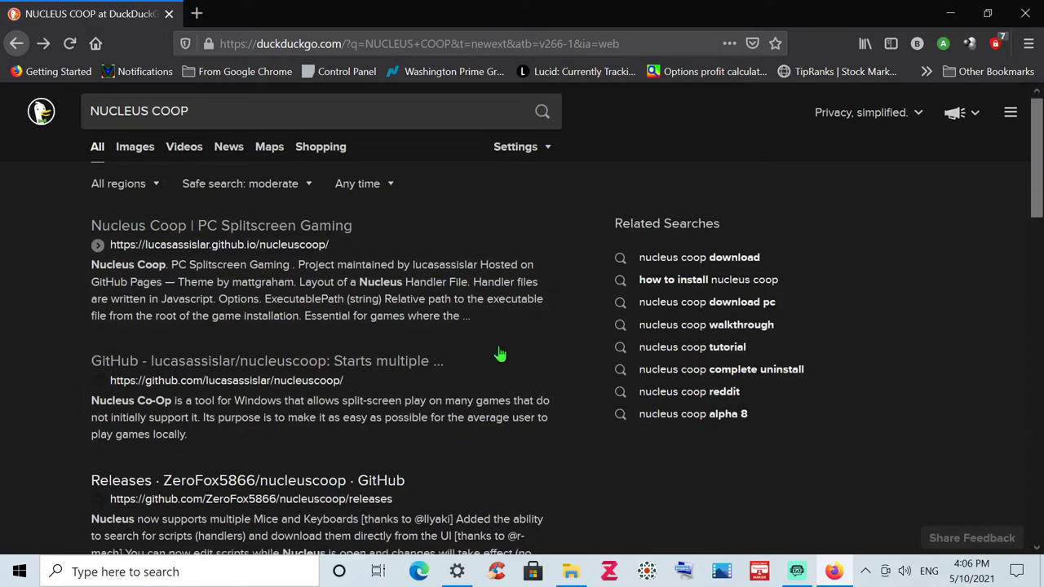
# Look through the NUCLEUS COOP search results for the available repositories and the unofficial mod
pyautogui.scroll(-4, 500, 354)
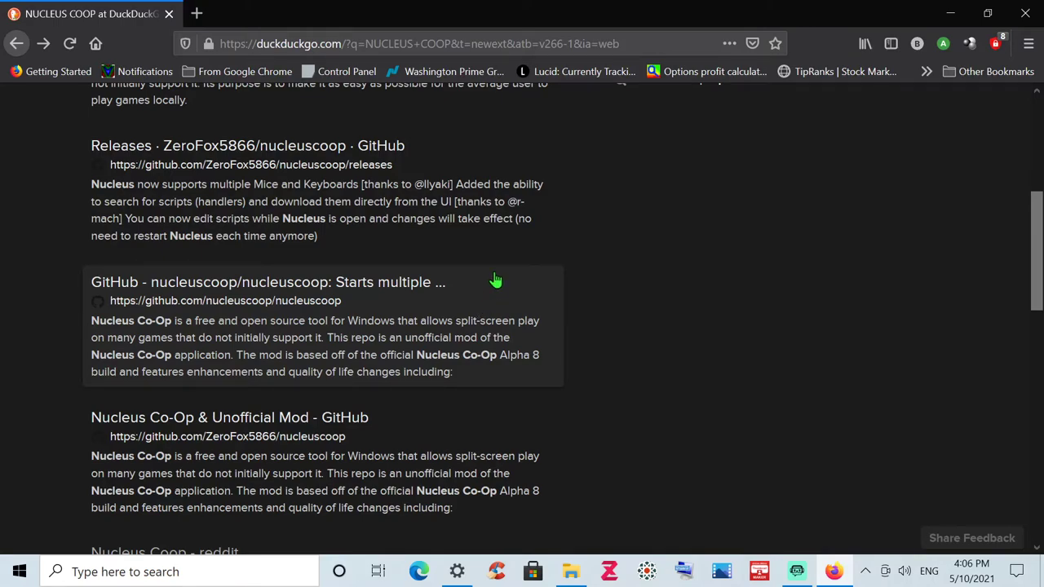
pyautogui.scroll(-8, 498, 277)
pyautogui.scroll(8, 815, 269)
pyautogui.scroll(5, 896, 198)
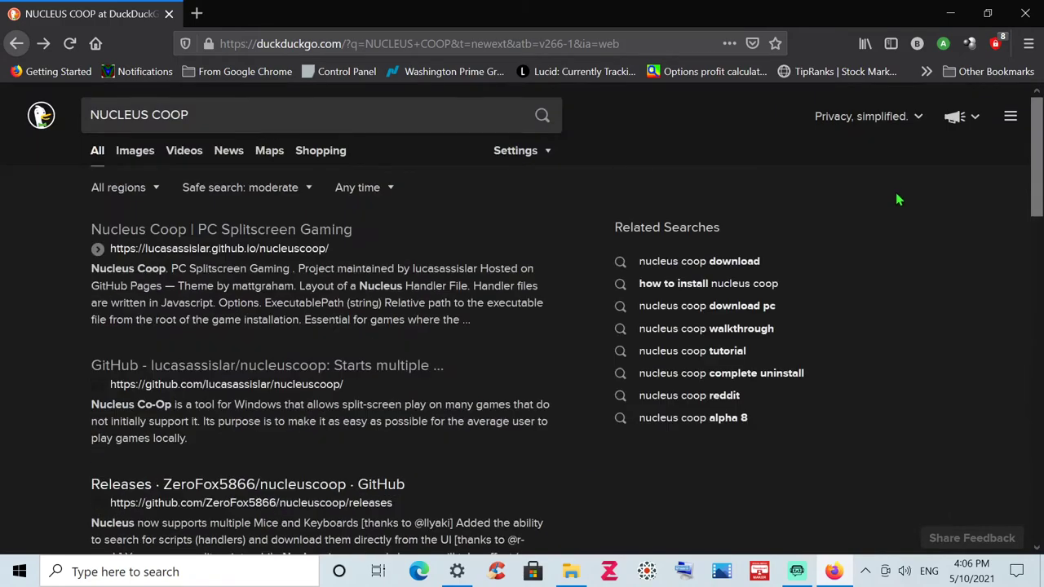
# Switch to Nucleus Coop, view the Skyrim Special Edition entry, and open the player setup for Dark Souls
pyautogui.click(946, 12)
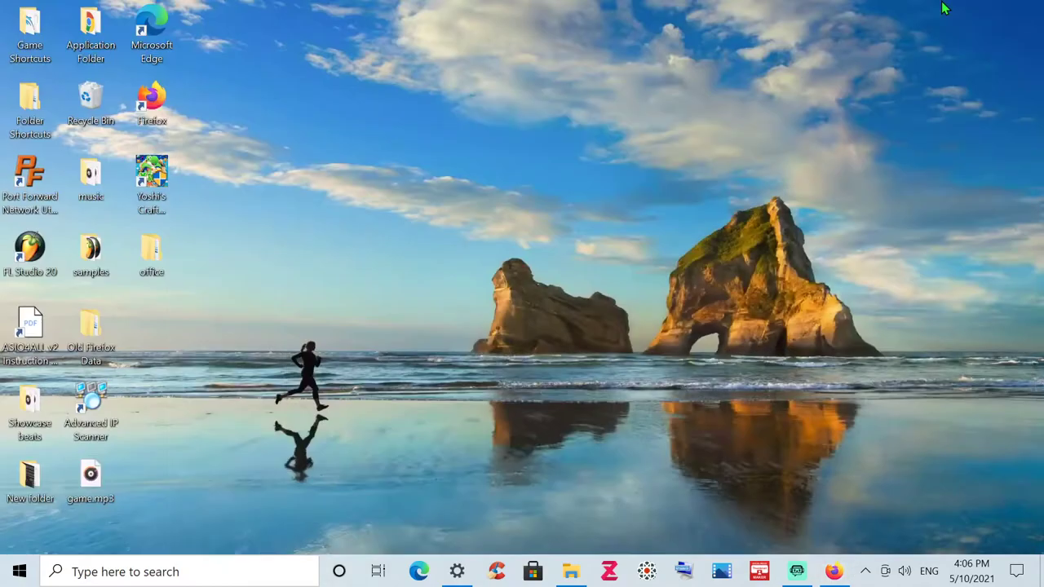
pyautogui.click(645, 571)
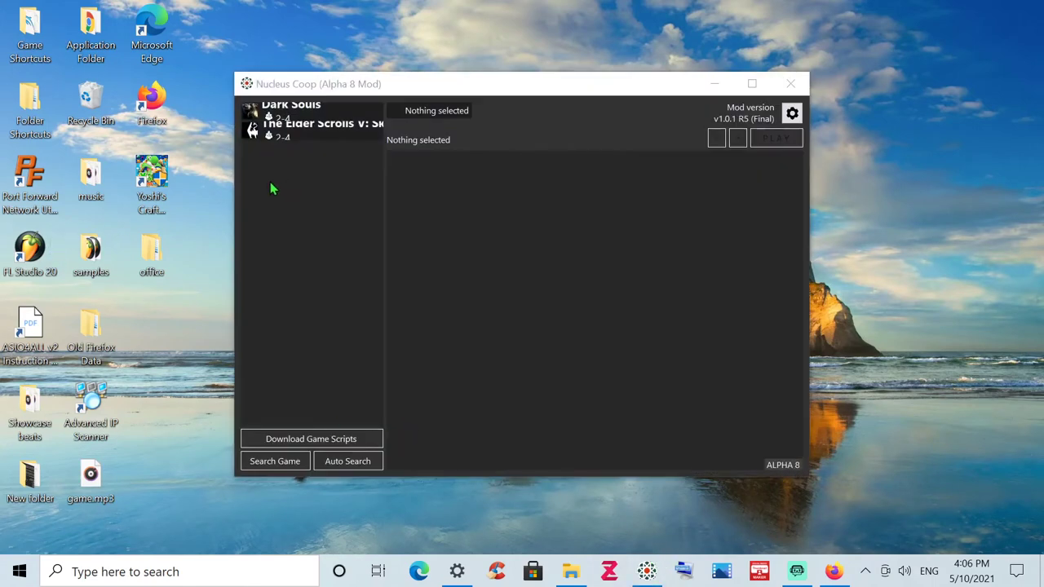
pyautogui.click(342, 136)
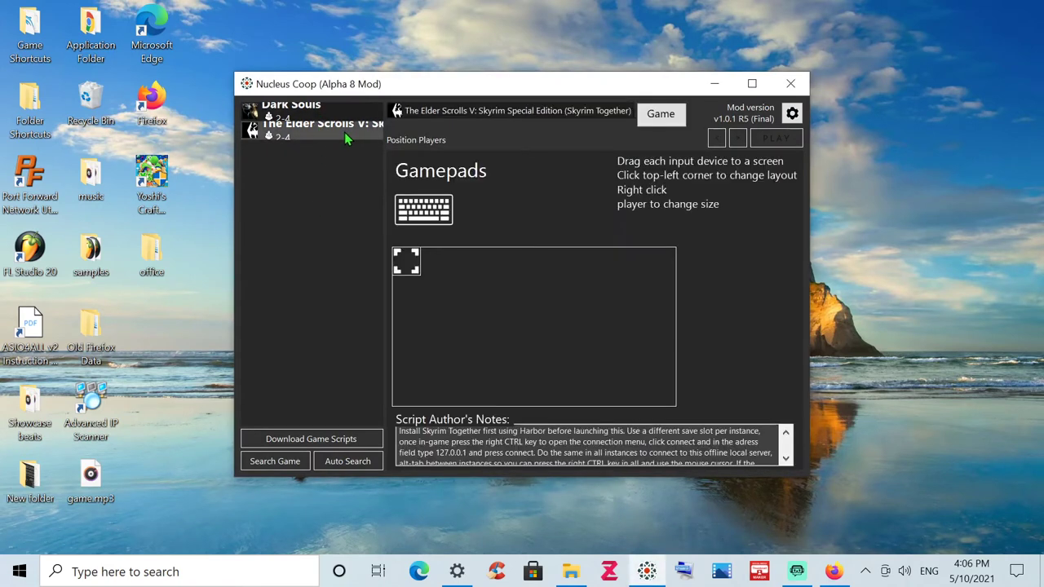
pyautogui.click(322, 109)
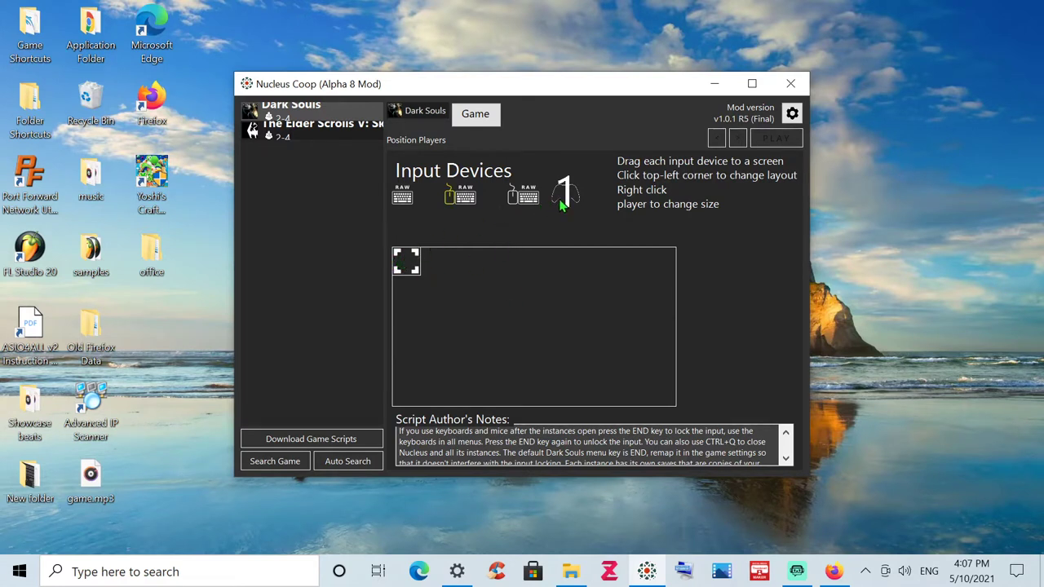
# Set the Dark Souls screen layout to four columns by two rows, placing the RAW keyboard in the top-left cell and gamepad 1 below it
pyautogui.moveTo(561, 204); pyautogui.dragTo(416, 274)
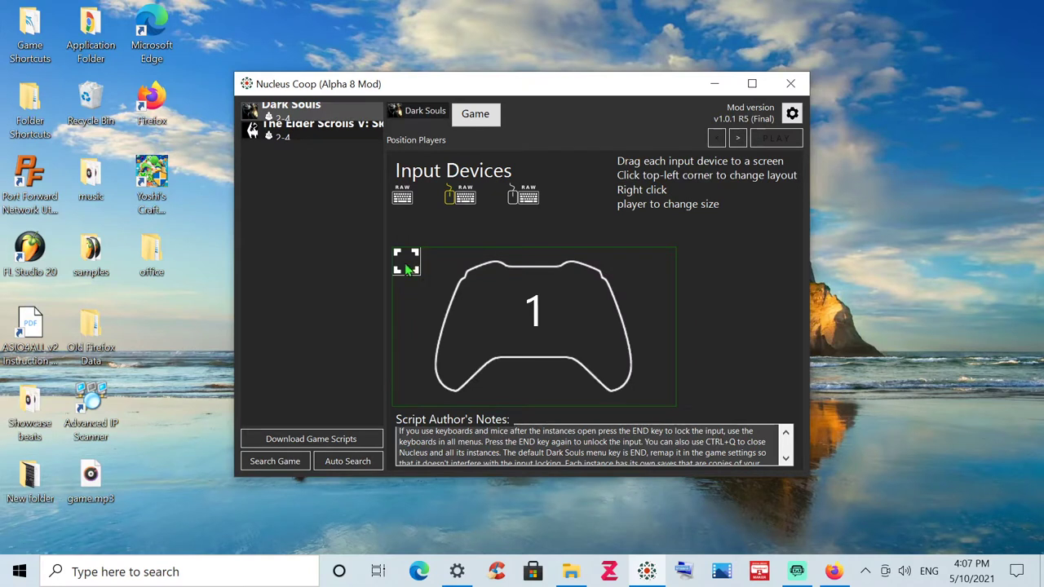
pyautogui.click(406, 261)
pyautogui.click(406, 266)
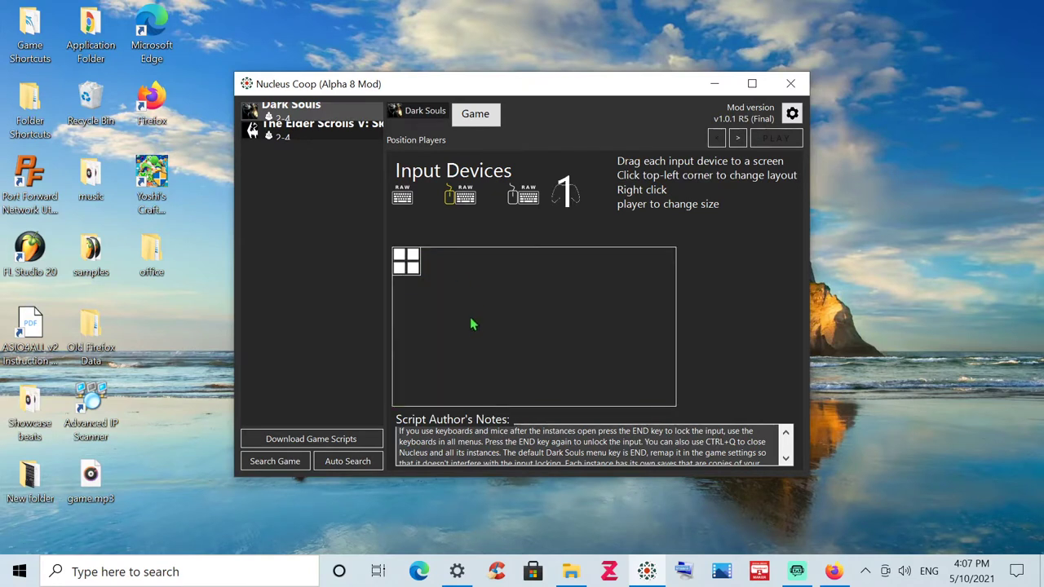
pyautogui.click(405, 264)
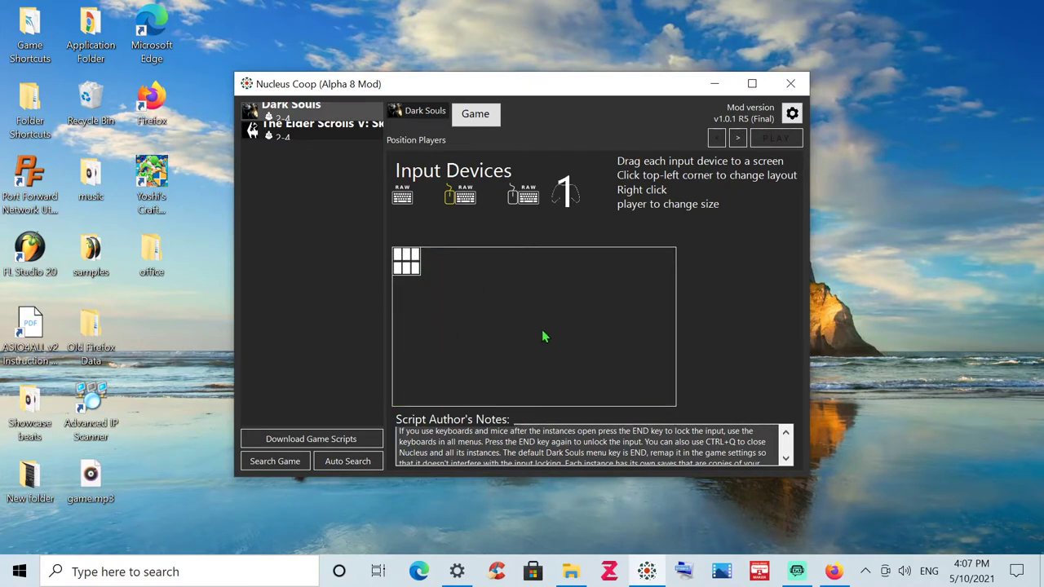
pyautogui.click(408, 264)
pyautogui.moveTo(398, 198); pyautogui.dragTo(480, 297)
pyautogui.moveTo(564, 194); pyautogui.dragTo(428, 366)
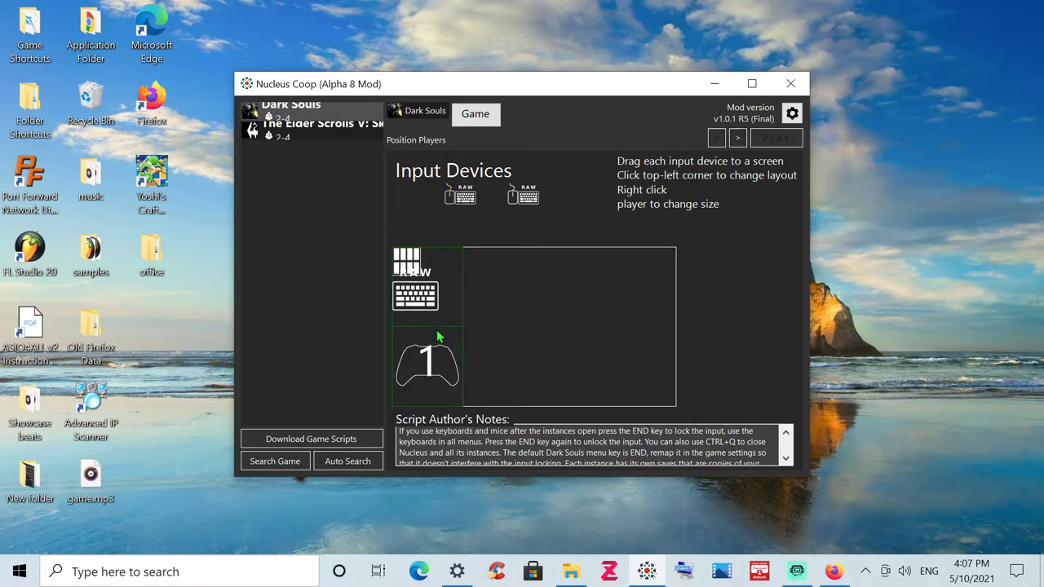
# Try expanding gamepad 1 and the keyboard player across their rows, and return both to single grid cells
pyautogui.rightClick(418, 366)
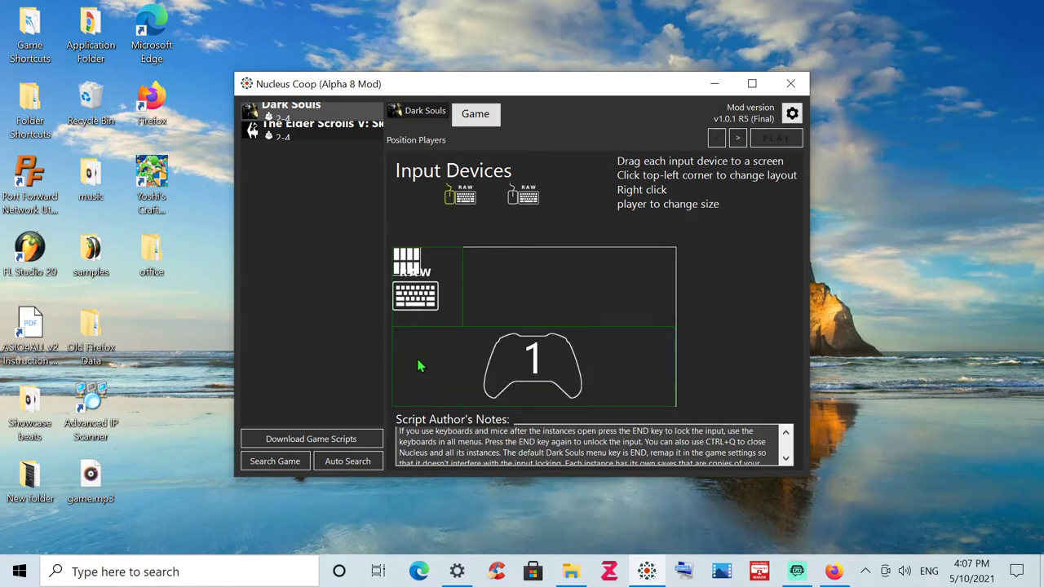
pyautogui.rightClick(441, 295)
pyautogui.rightClick(526, 291)
pyautogui.rightClick(532, 365)
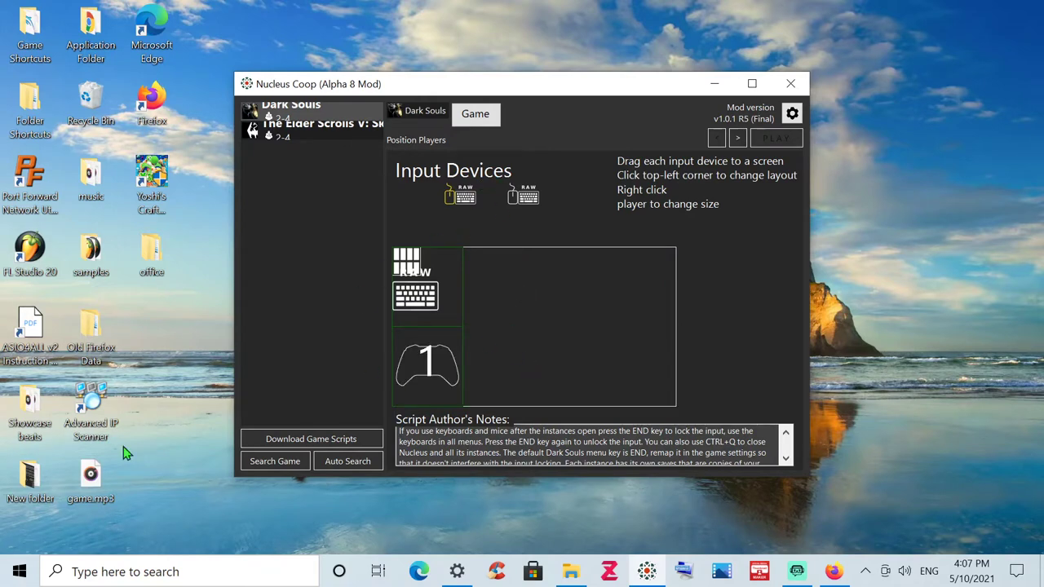
# Review the general, Custom Layout, Nicknames and Audio settings of Nucleus Coop, and close them without saving
pyautogui.click(793, 114)
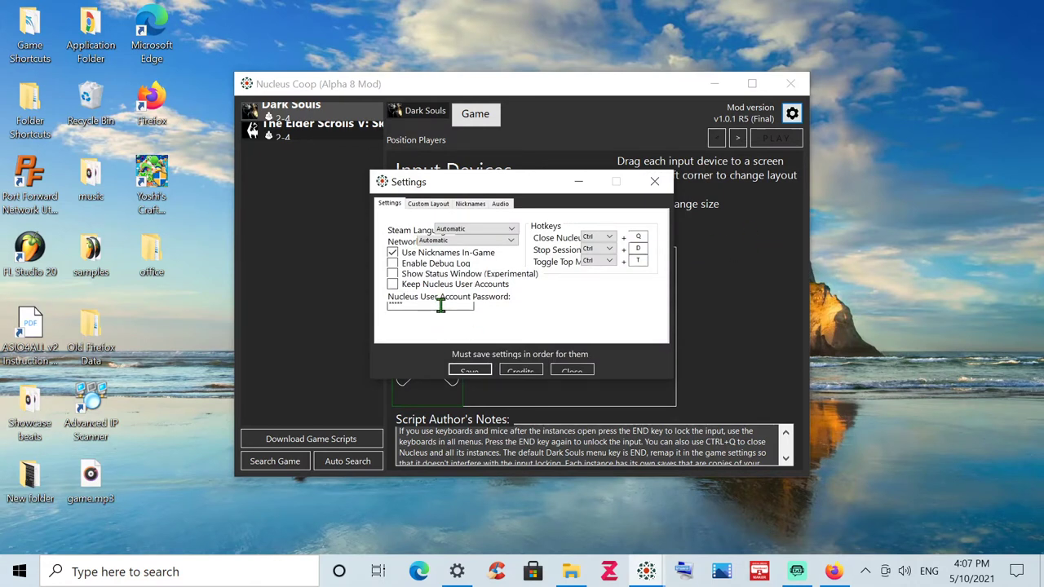
pyautogui.click(429, 209)
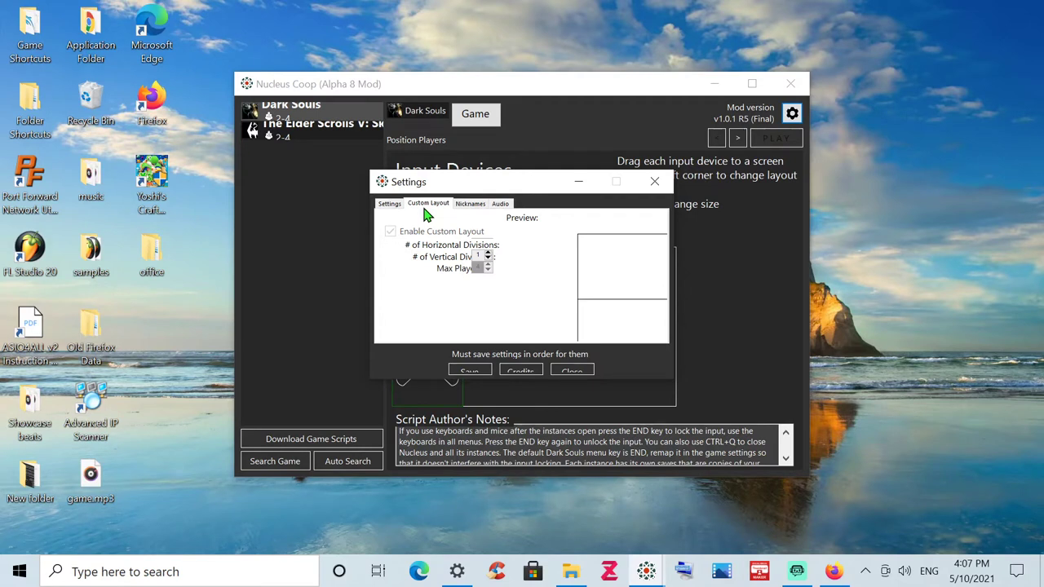
pyautogui.click(471, 204)
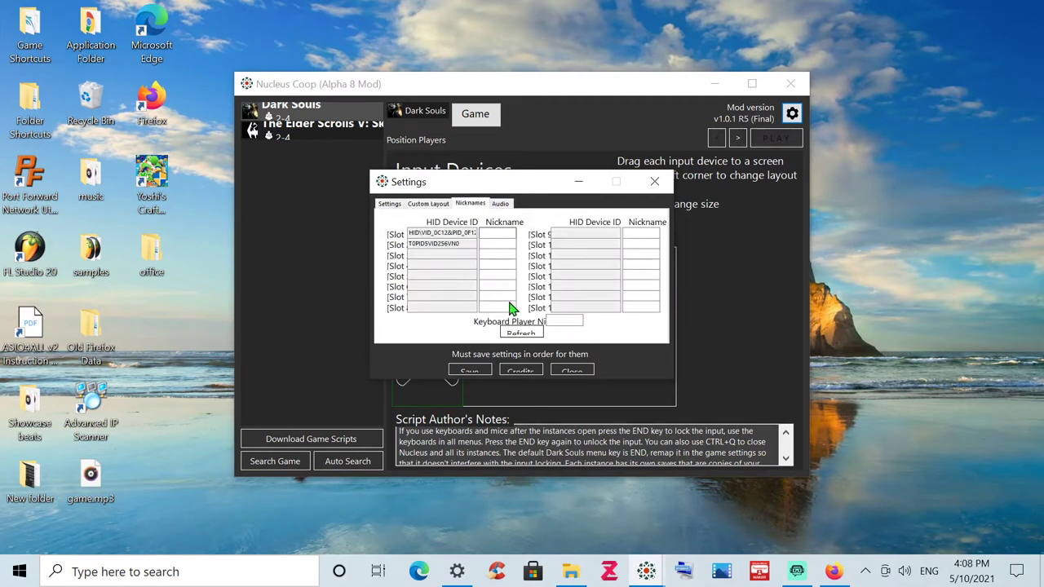
pyautogui.click(496, 204)
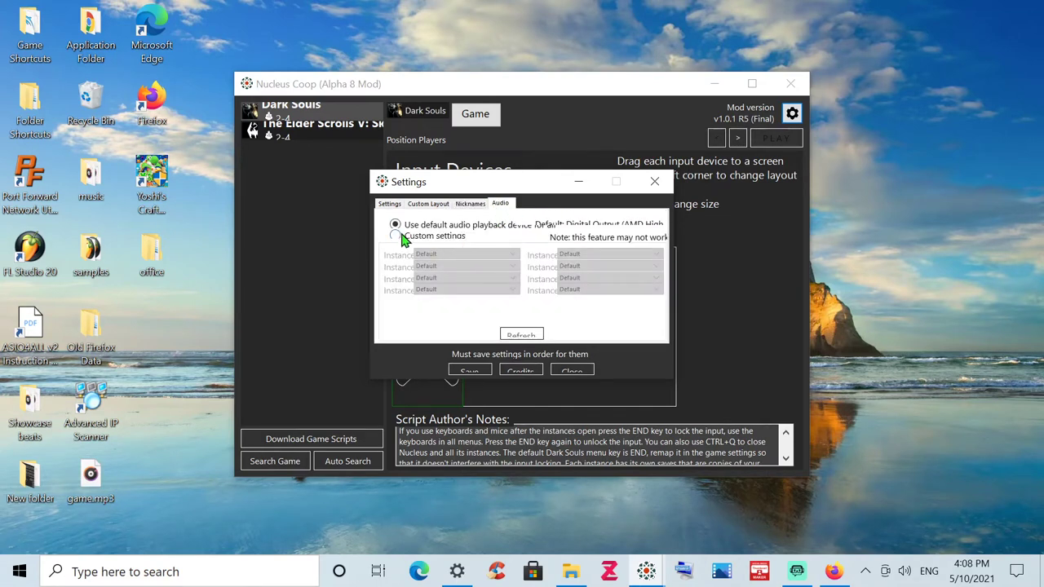
pyautogui.click(654, 181)
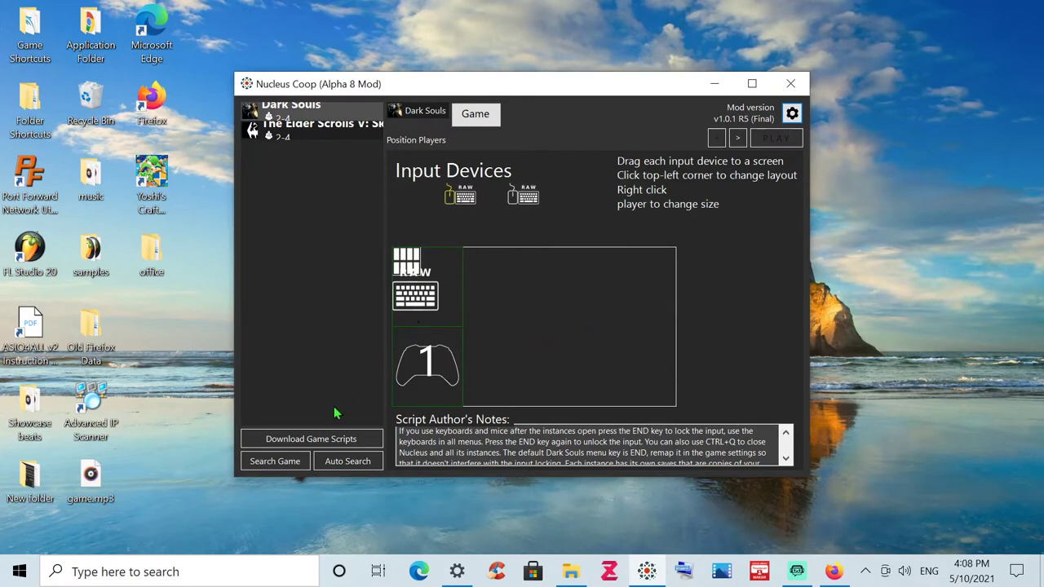
# View the file picker for adding a game executable to Nucleus, and close it without choosing a file
pyautogui.click(270, 461)
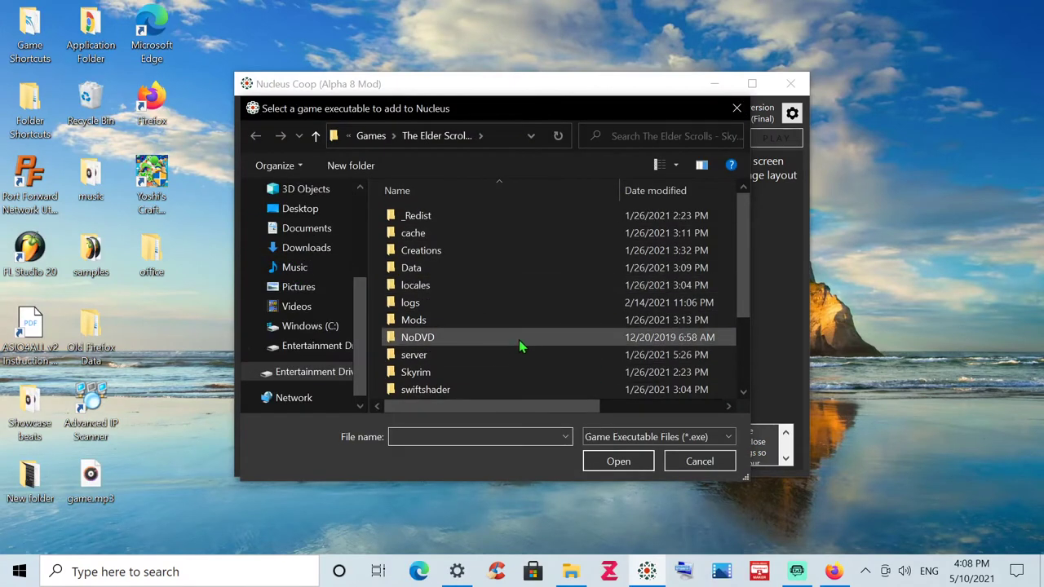
pyautogui.click(737, 110)
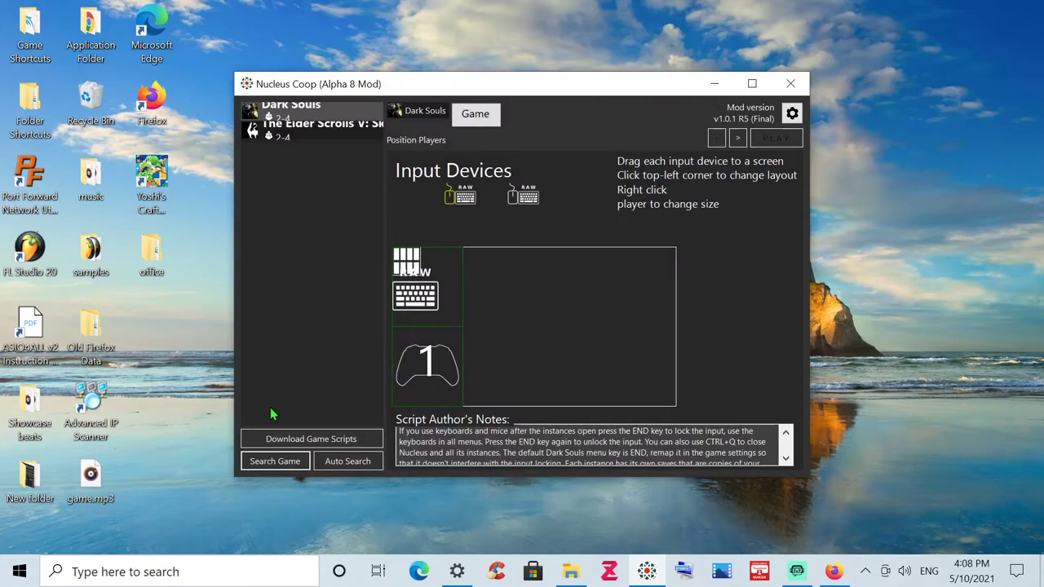
# Search the downloadable game scripts for "super mario"
pyautogui.click(310, 445)
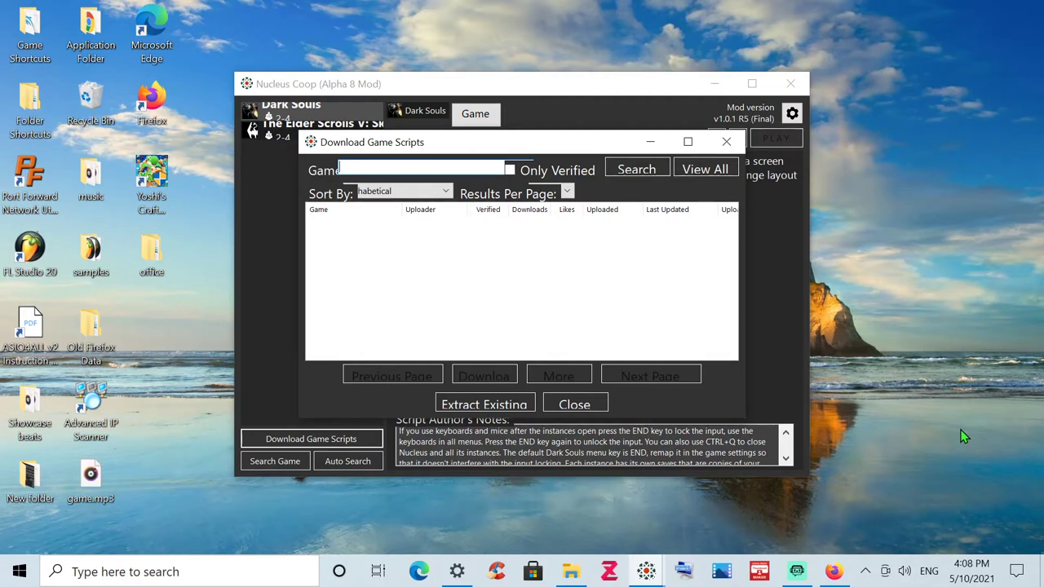
pyautogui.write('uper mario')
pyautogui.press('Return')
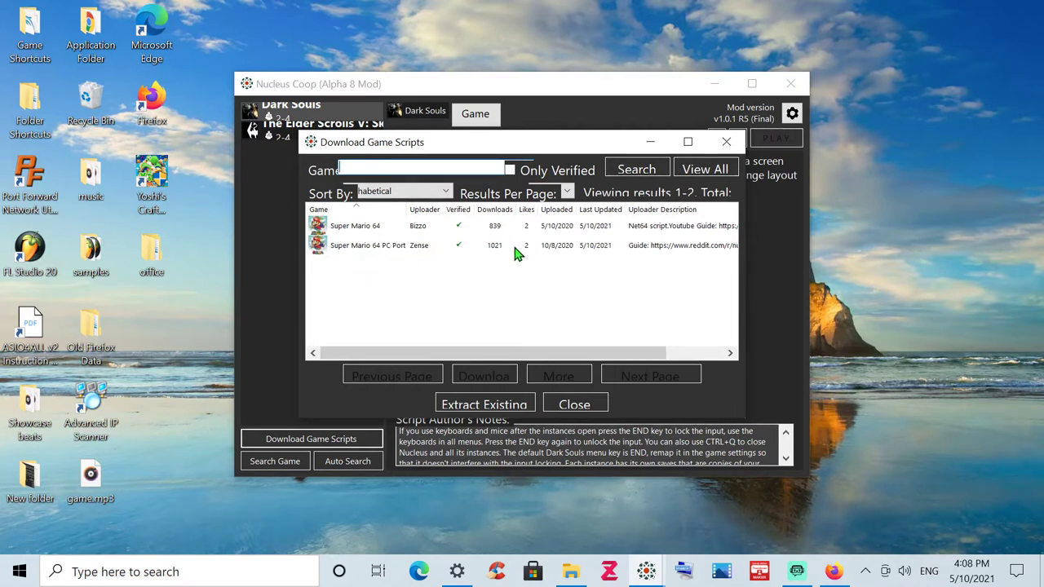
# View the details of the Super Mario 64 PC Port script and open the Reddit guide linked in its notes
pyautogui.click(687, 251)
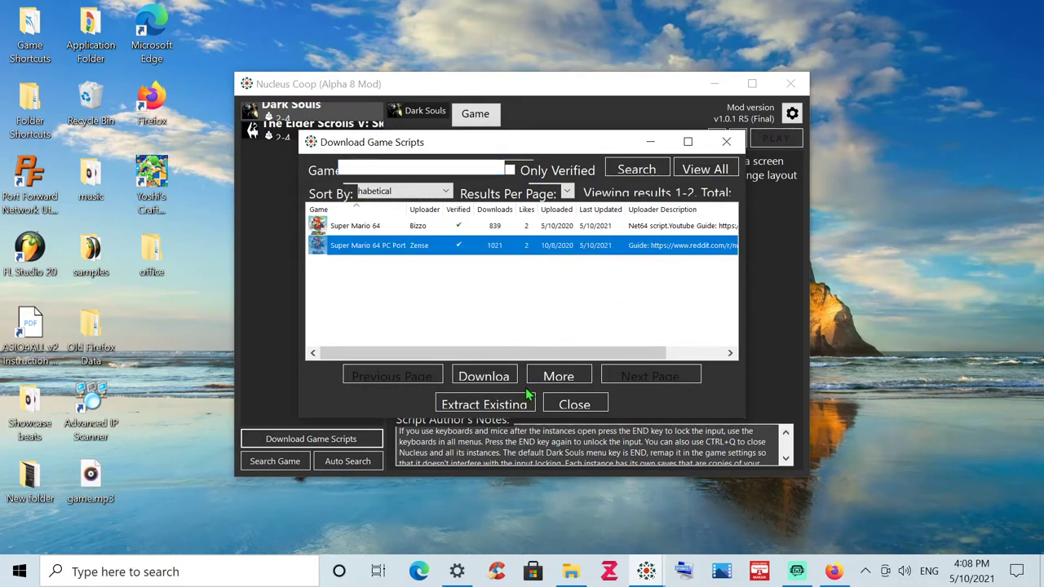
pyautogui.click(562, 376)
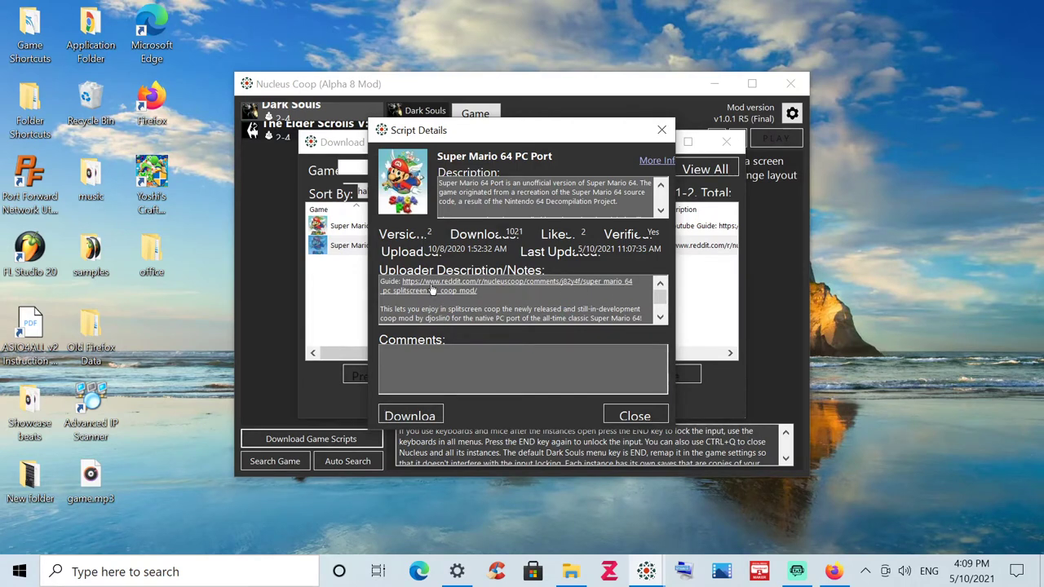
pyautogui.click(548, 294)
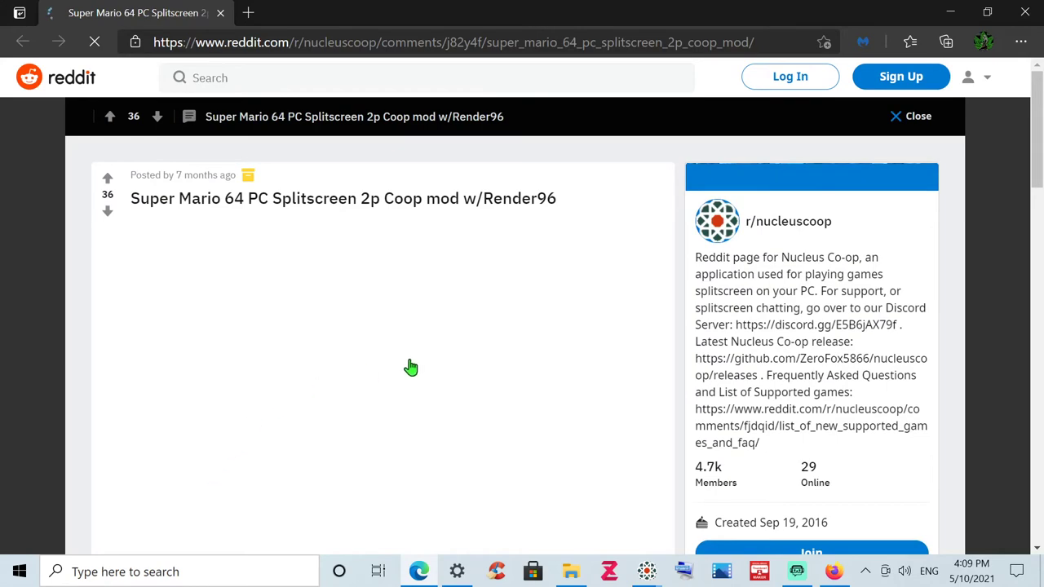
# Read the Super Mario 64 PC splitscreen guide on Reddit, covering its requirements, how-to instructions, credits and comments
pyautogui.scroll(-2, 394, 380)
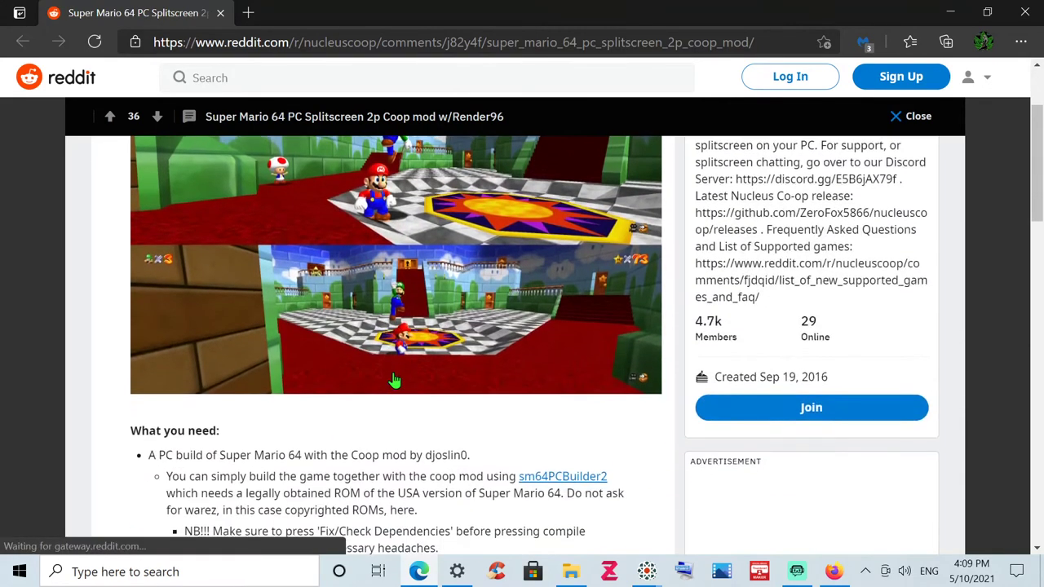
pyautogui.scroll(2, 400, 383)
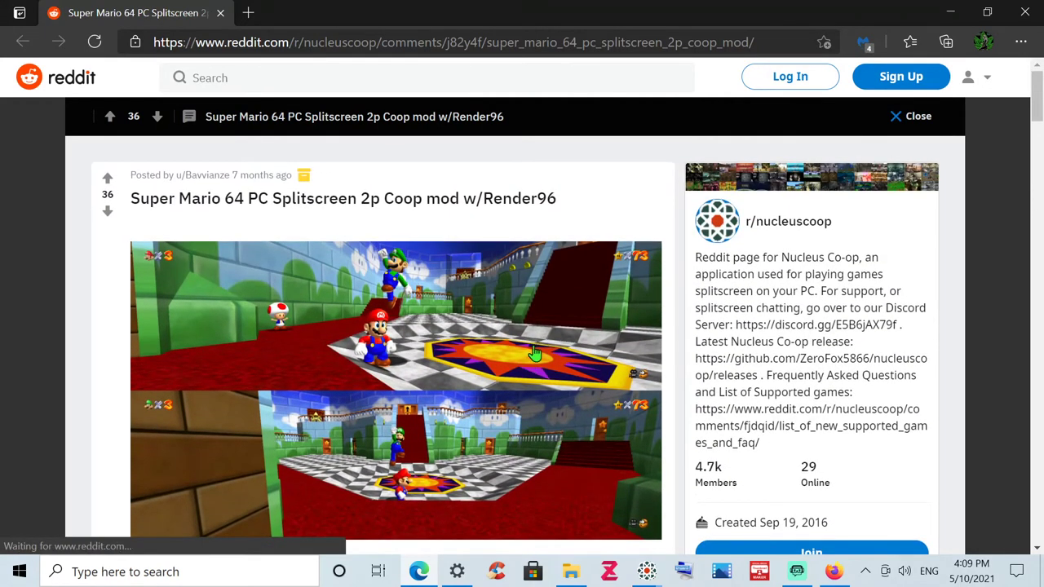
pyautogui.scroll(-3, 375, 363)
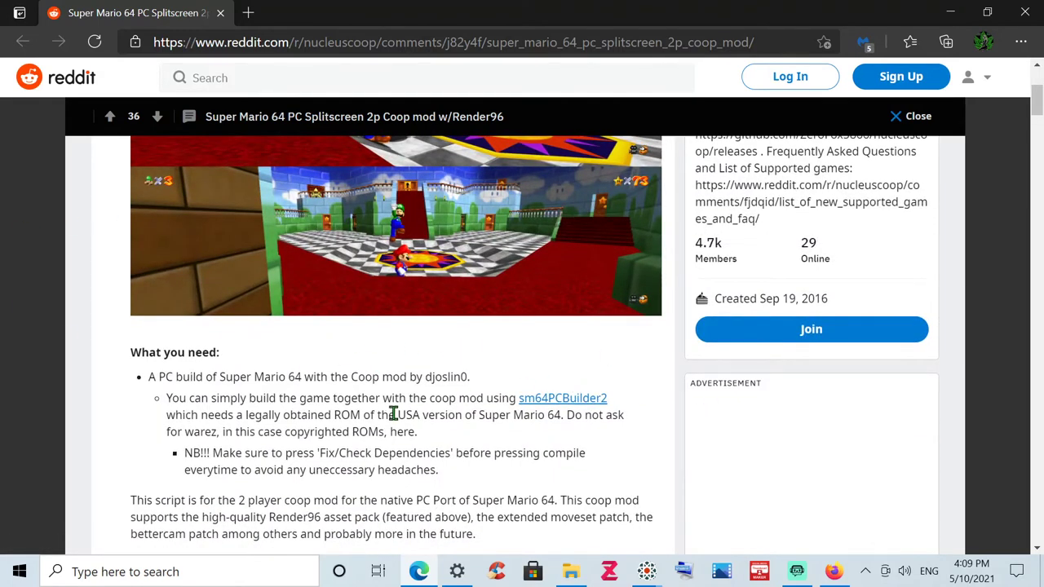
pyautogui.scroll(-3, 400, 409)
pyautogui.scroll(-3, 404, 407)
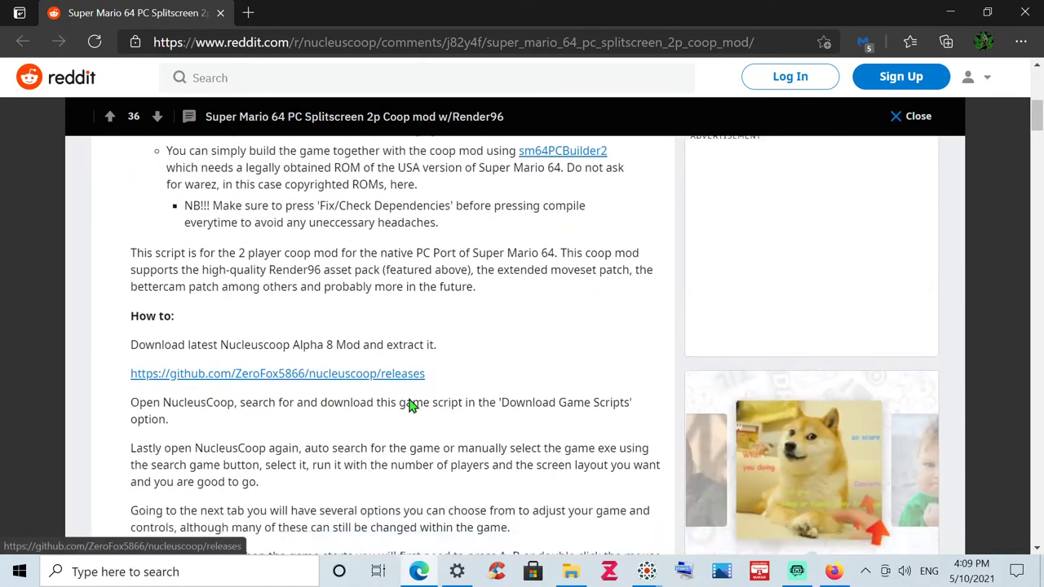
pyautogui.scroll(-5, 280, 432)
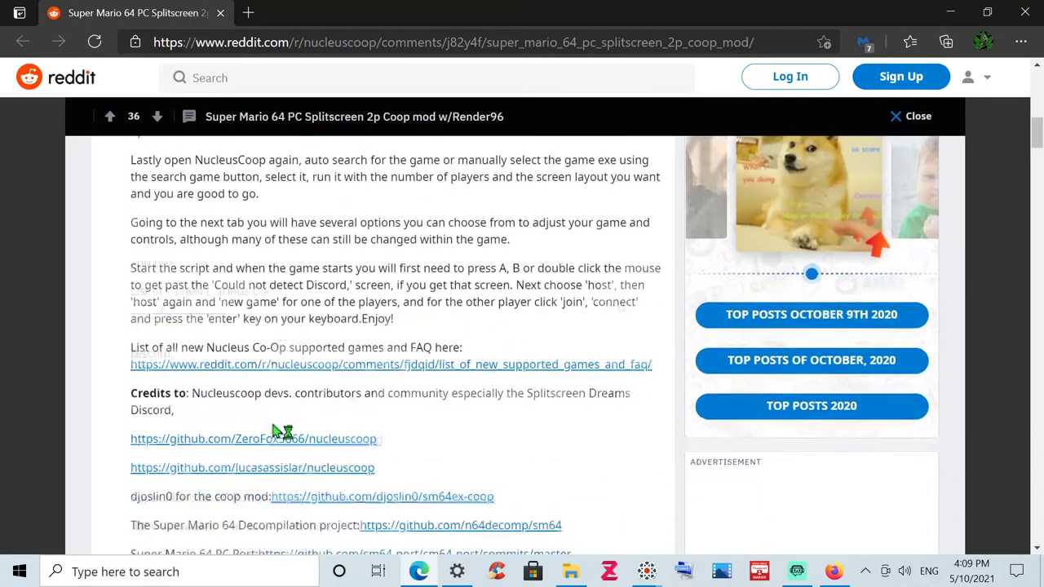
pyautogui.scroll(-2, 304, 426)
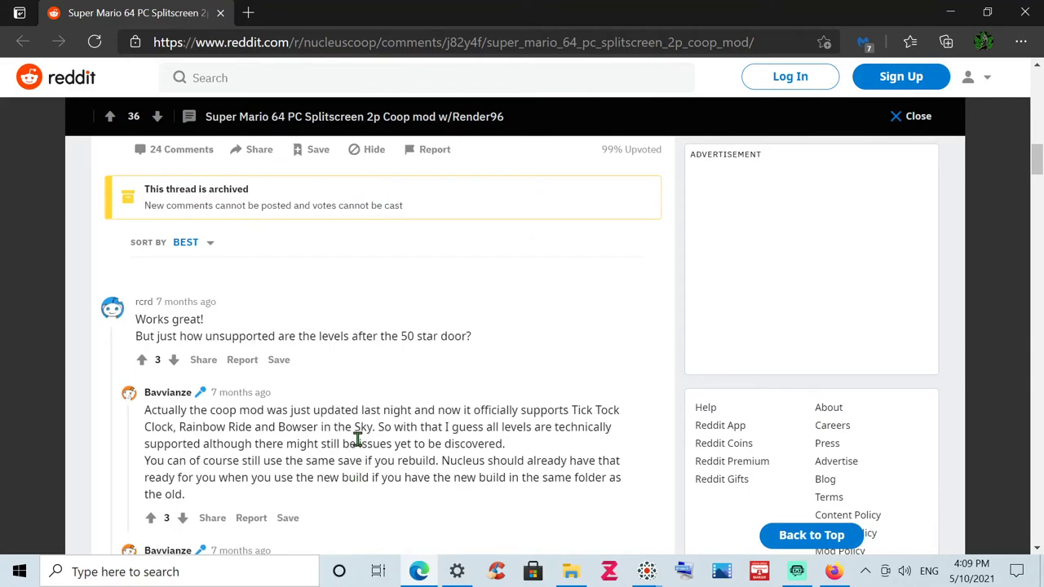
pyautogui.scroll(-3, 332, 461)
pyautogui.scroll(-2, 341, 519)
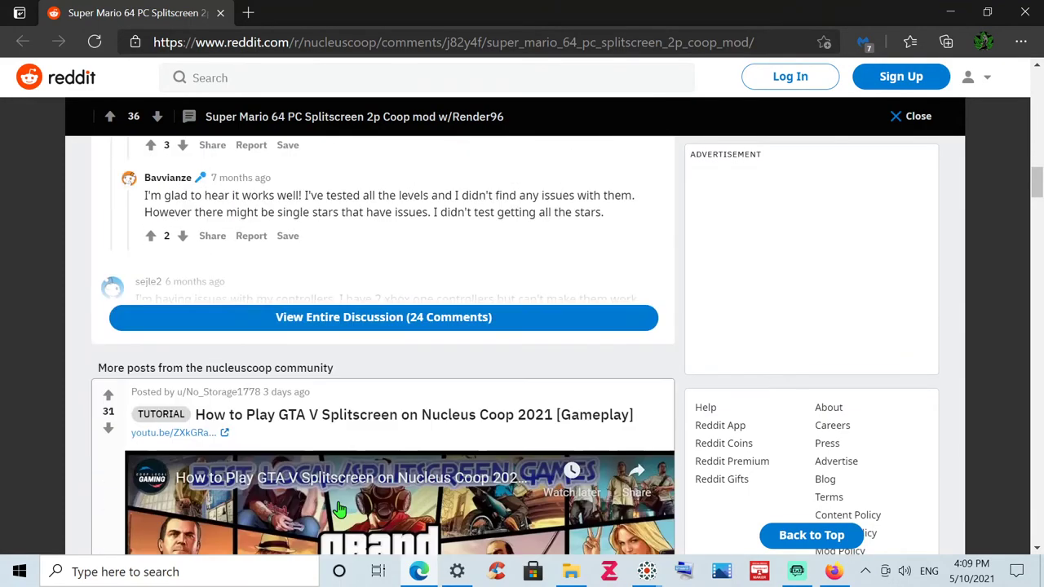
# Return to the start of the Reddit guide, and close it along with the Super Mario 64 PC Port details and the game script download window
pyautogui.scroll(6, 340, 500)
pyautogui.scroll(3, 335, 479)
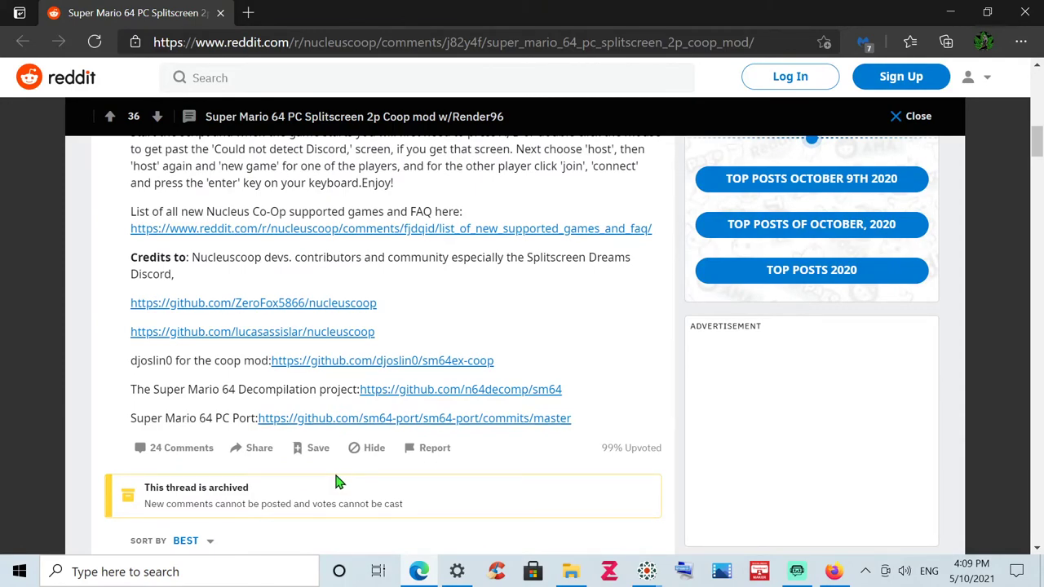
pyautogui.scroll(12, 338, 482)
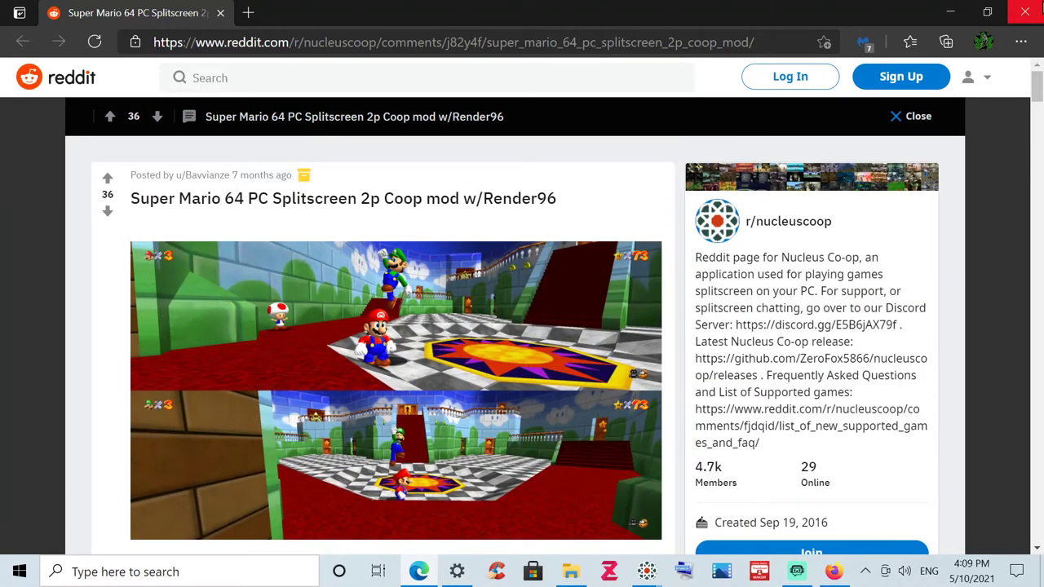
pyautogui.click(1025, 12)
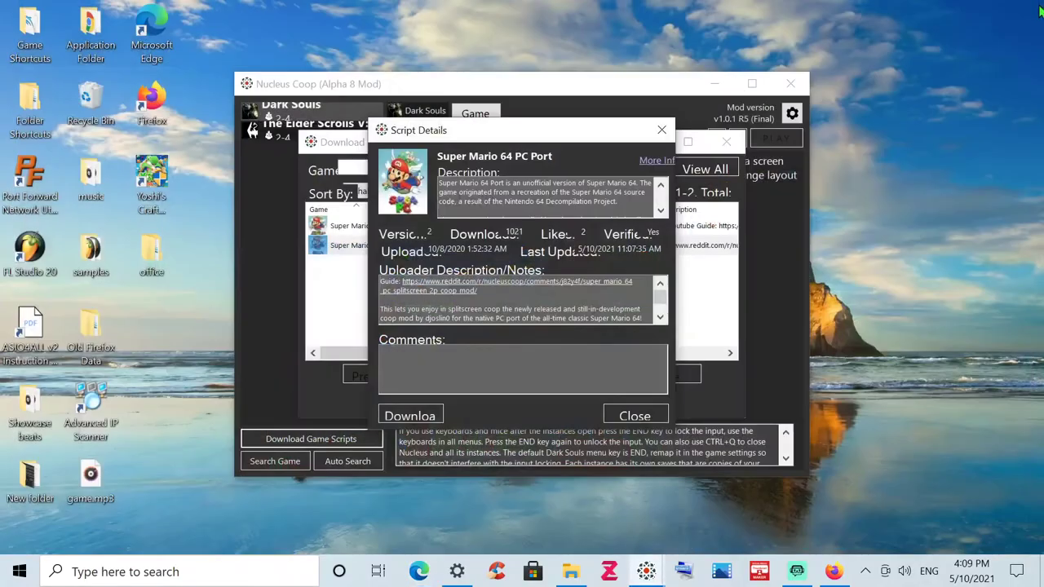
pyautogui.click(662, 134)
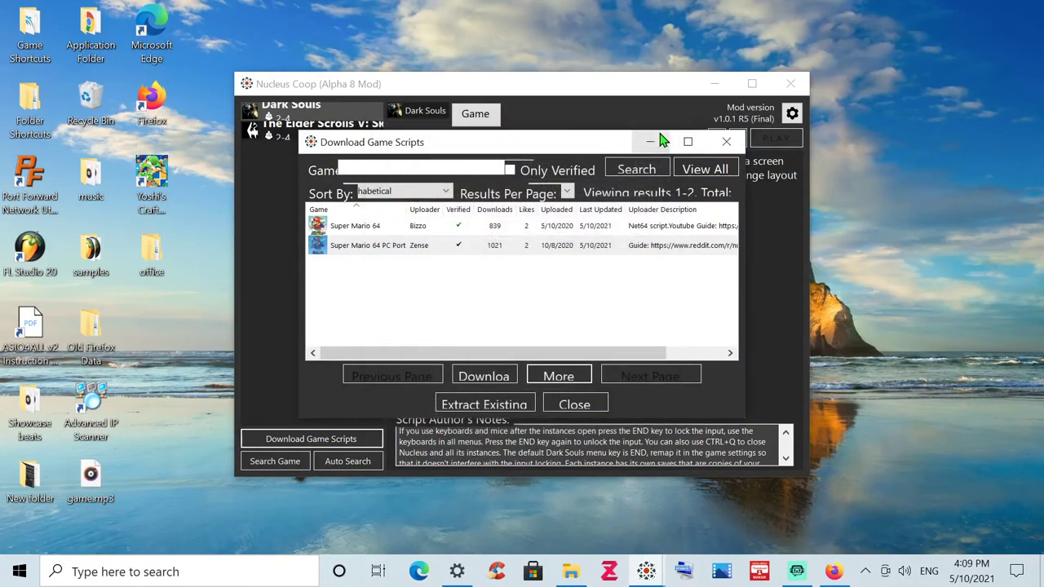
pyautogui.click(728, 144)
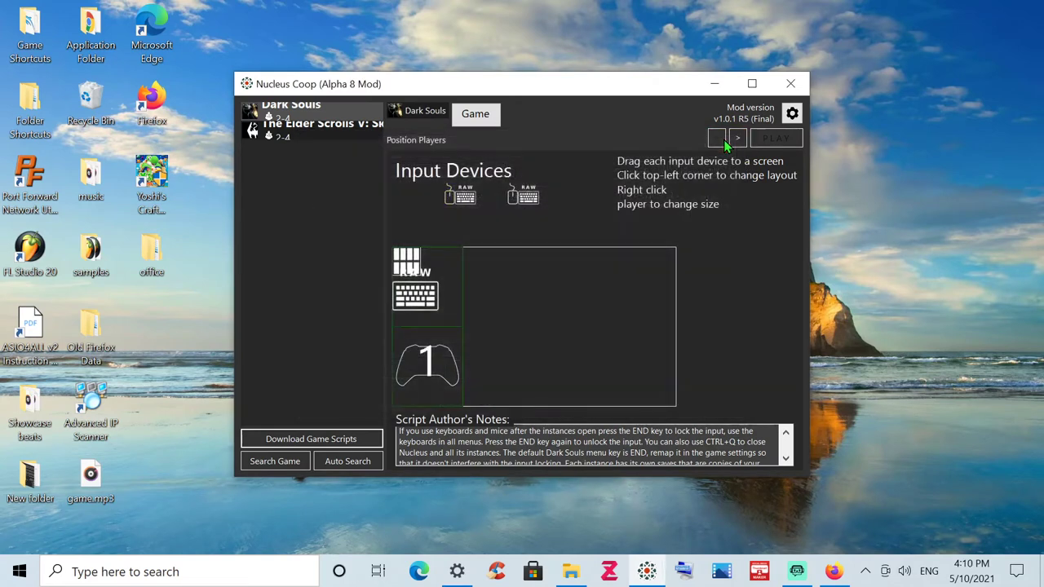
# Select Dark Souls and split its screen into two stacked halves, assigning gamepad 1 to the upper half and a RAW keyboard to the lower
pyautogui.click(346, 139)
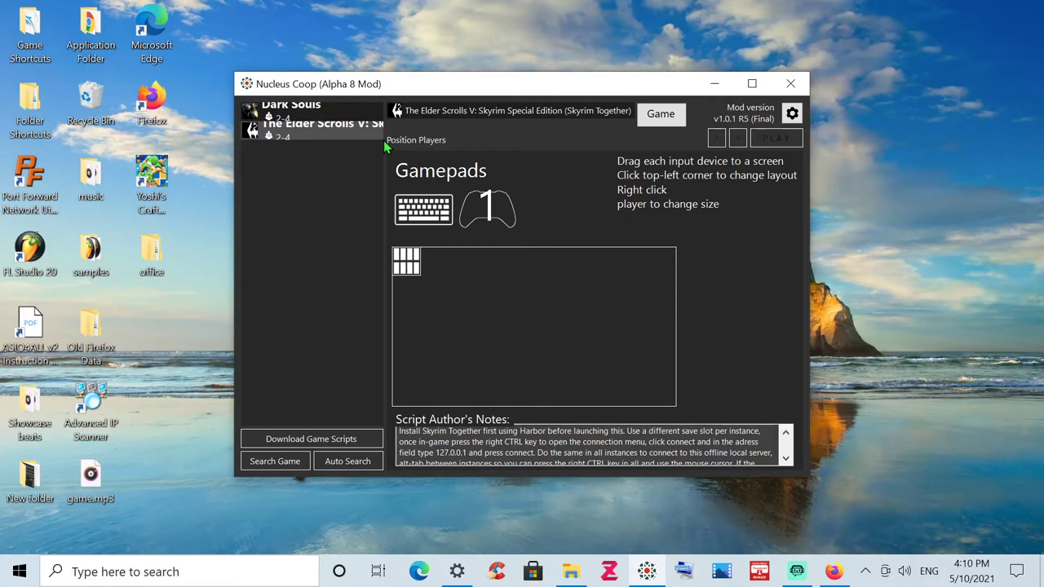
pyautogui.click(330, 113)
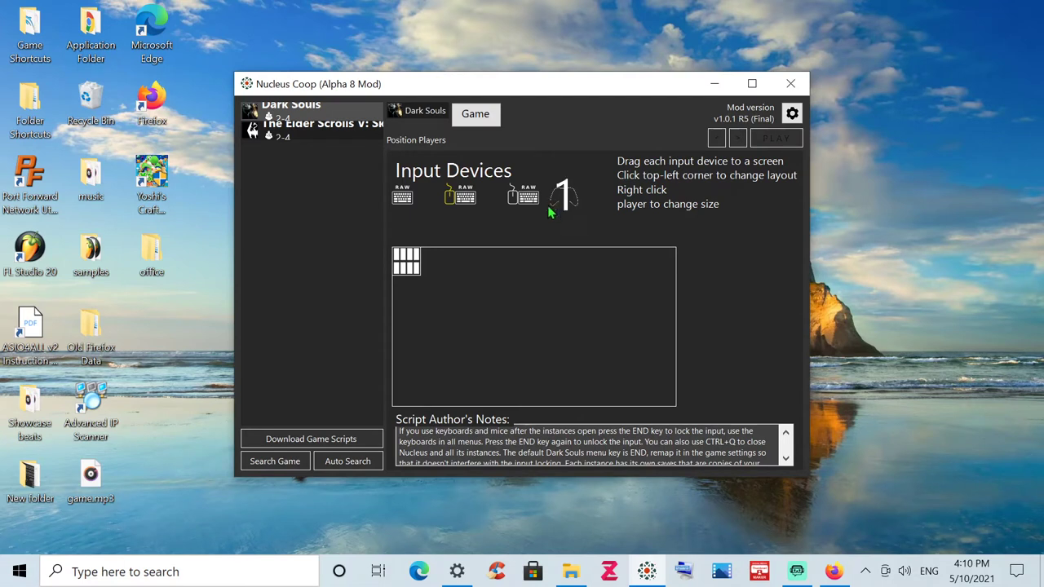
pyautogui.moveTo(560, 195); pyautogui.dragTo(600, 166)
pyautogui.click(409, 265)
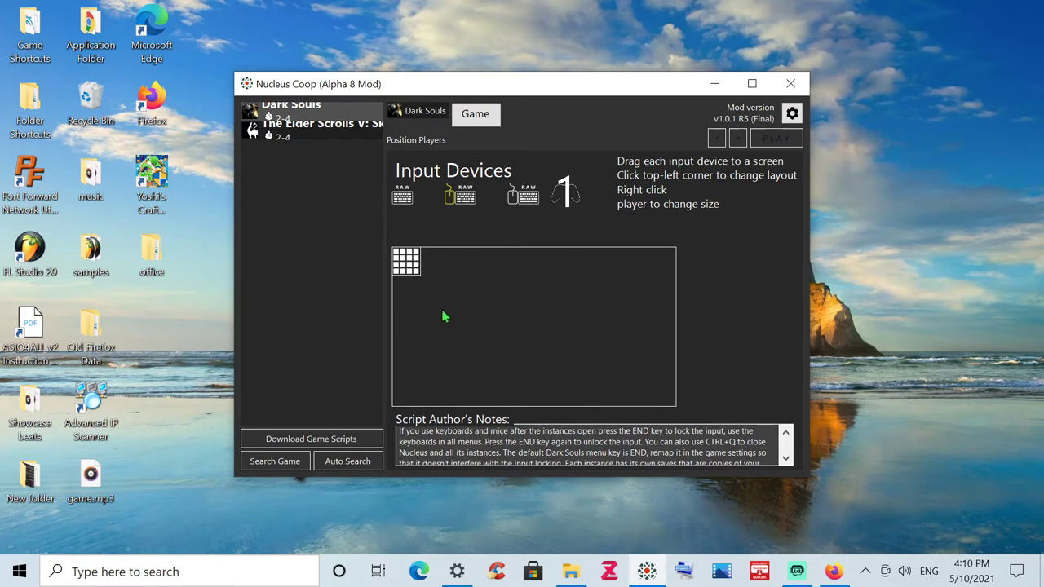
pyautogui.click(409, 273)
pyautogui.click(414, 273)
pyautogui.moveTo(573, 193); pyautogui.dragTo(545, 262)
pyautogui.click(405, 261)
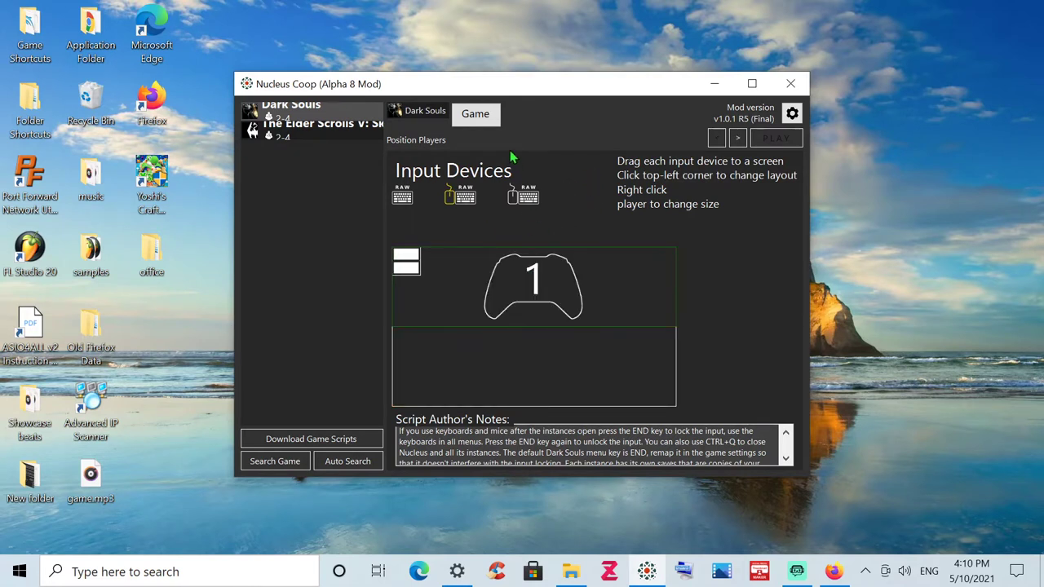
pyautogui.moveTo(523, 196); pyautogui.dragTo(503, 336)
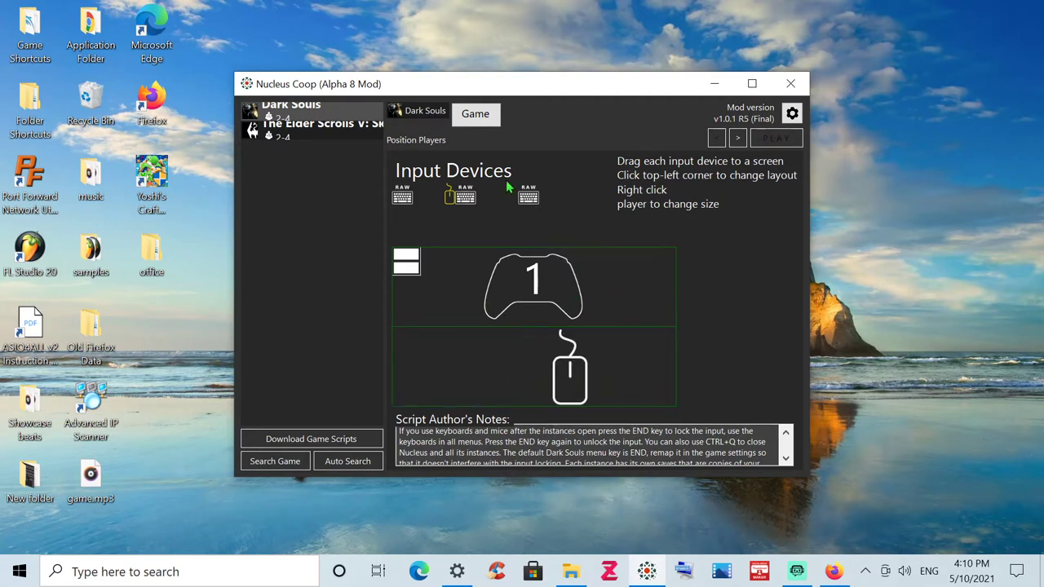
pyautogui.moveTo(568, 398); pyautogui.dragTo(526, 342)
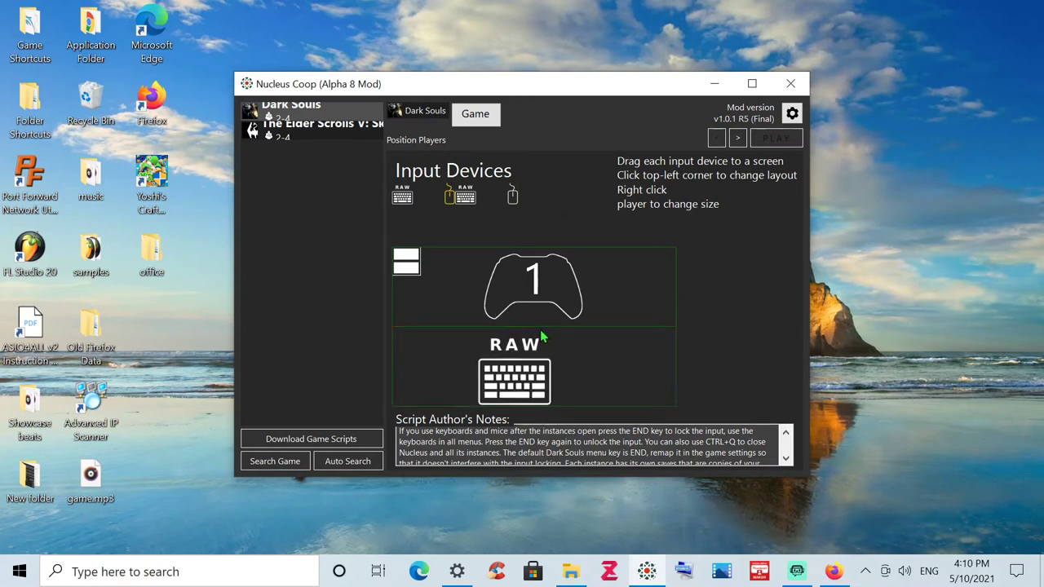
# Launch the Dark Souls splitscreen instances, accepting their autosave notices and allowing the game through the Windows firewall on private networks
pyautogui.click(738, 138)
pyautogui.click(775, 139)
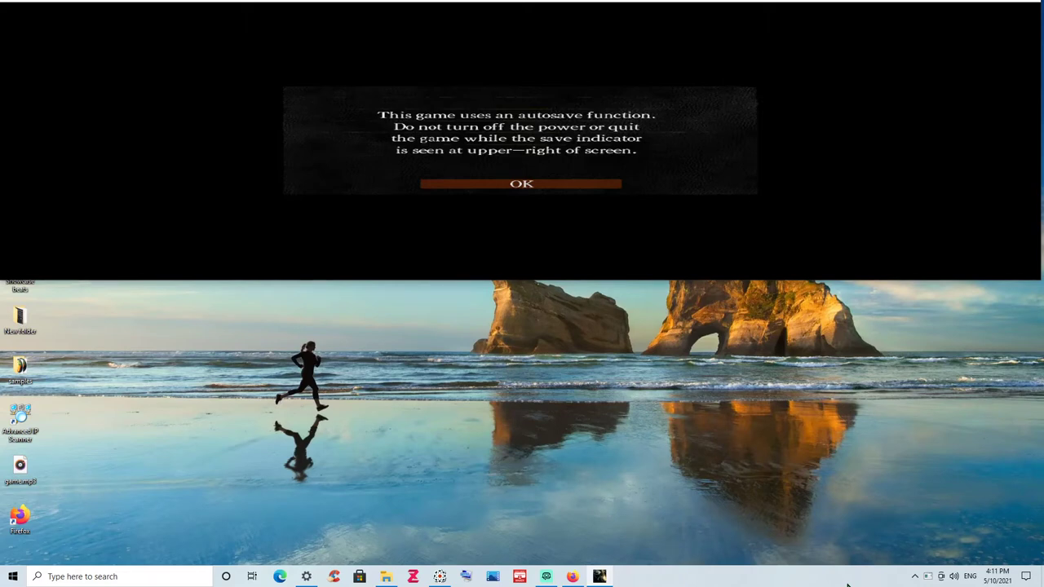
pyautogui.press('Return')
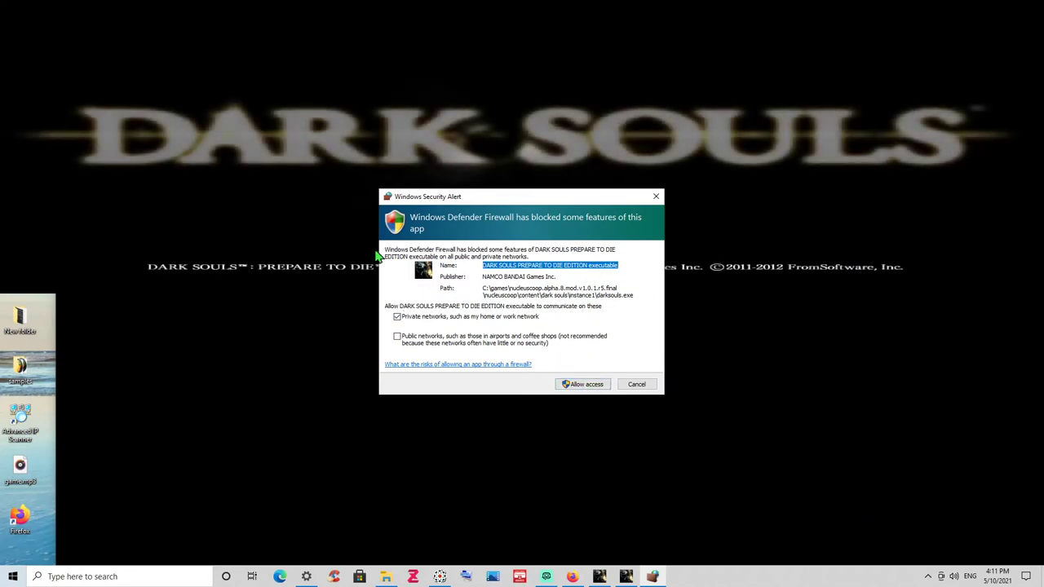
pyautogui.click(587, 383)
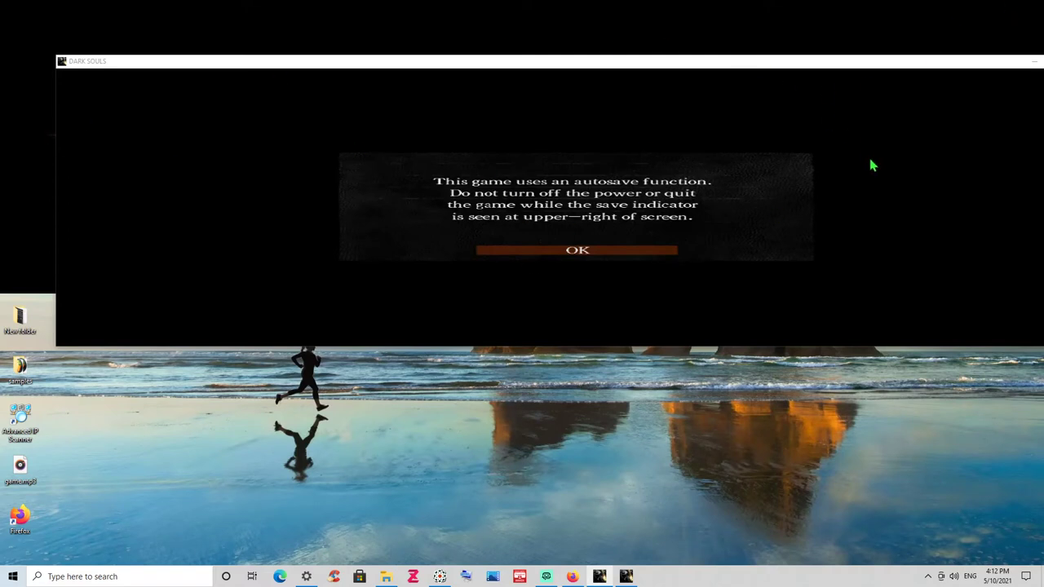
pyautogui.press('Return')
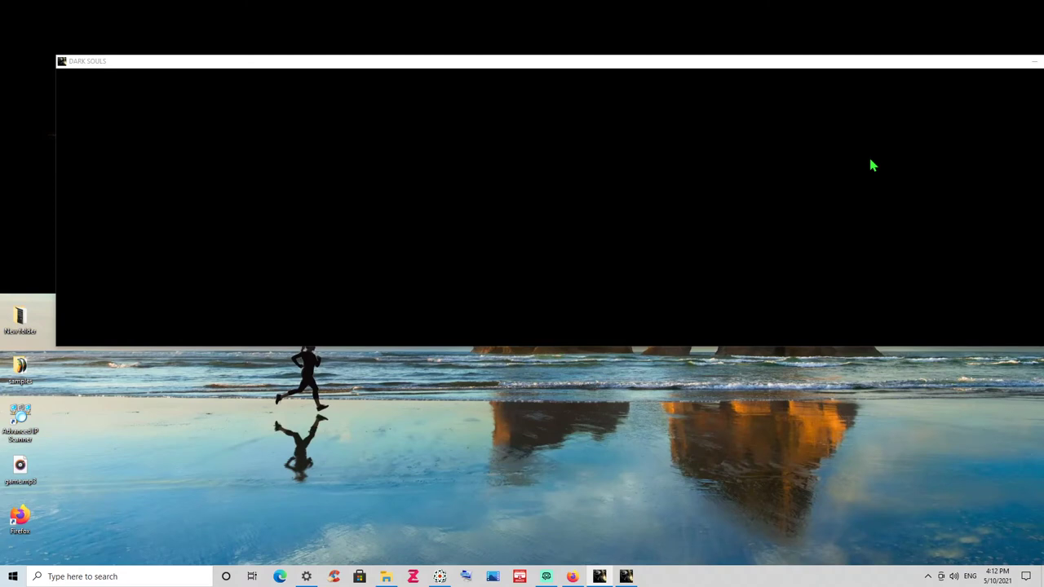